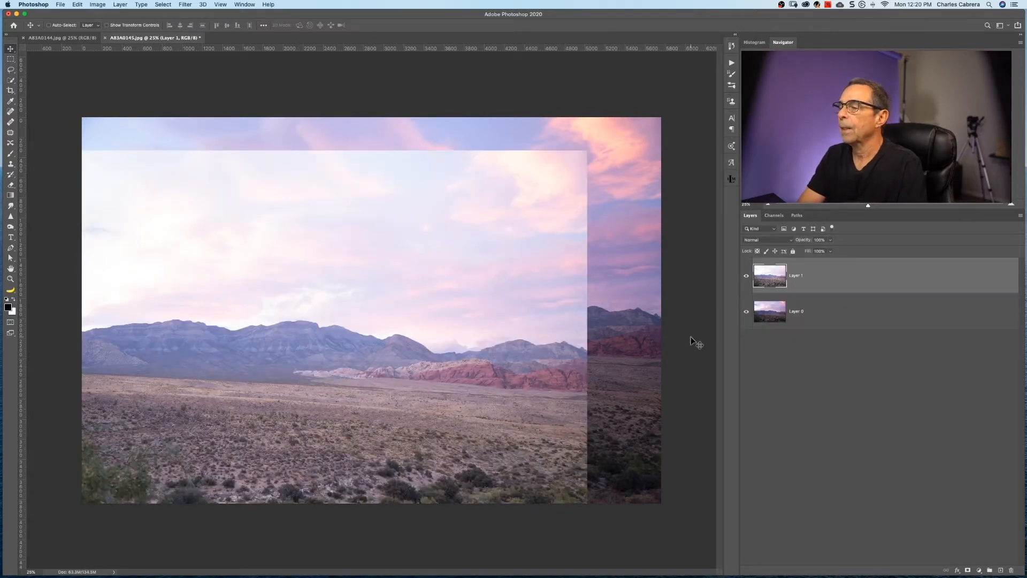
Step: Auto-align Layer 0 and Layer 1 using the Auto projection
left_click(863, 314, "shift")
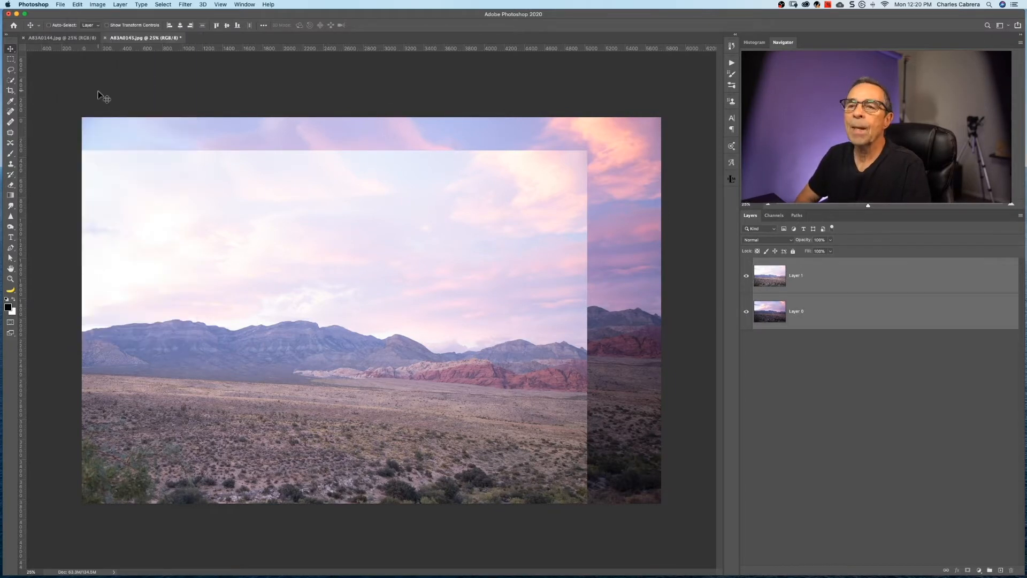
left_click(78, 5)
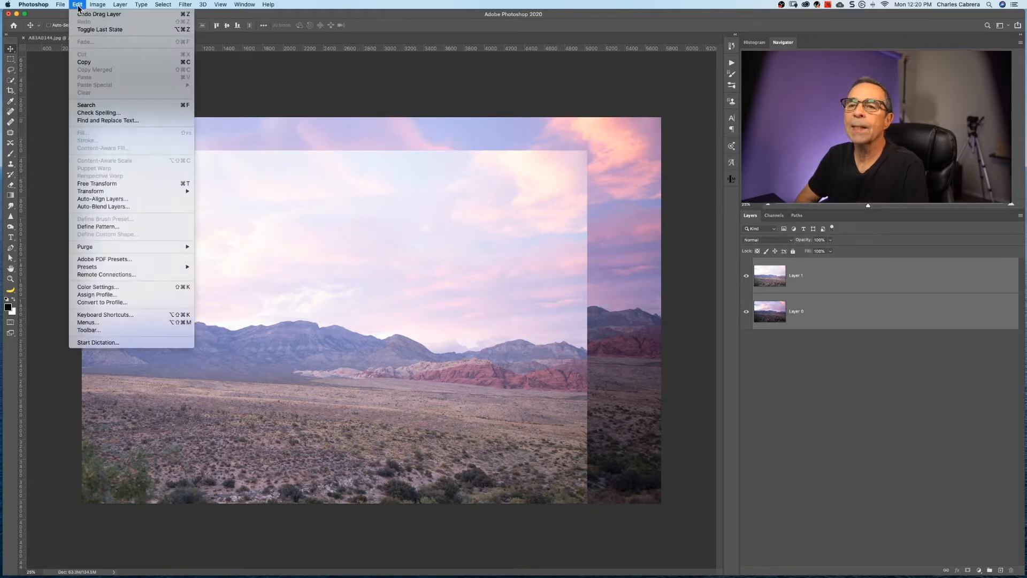
left_click(101, 199)
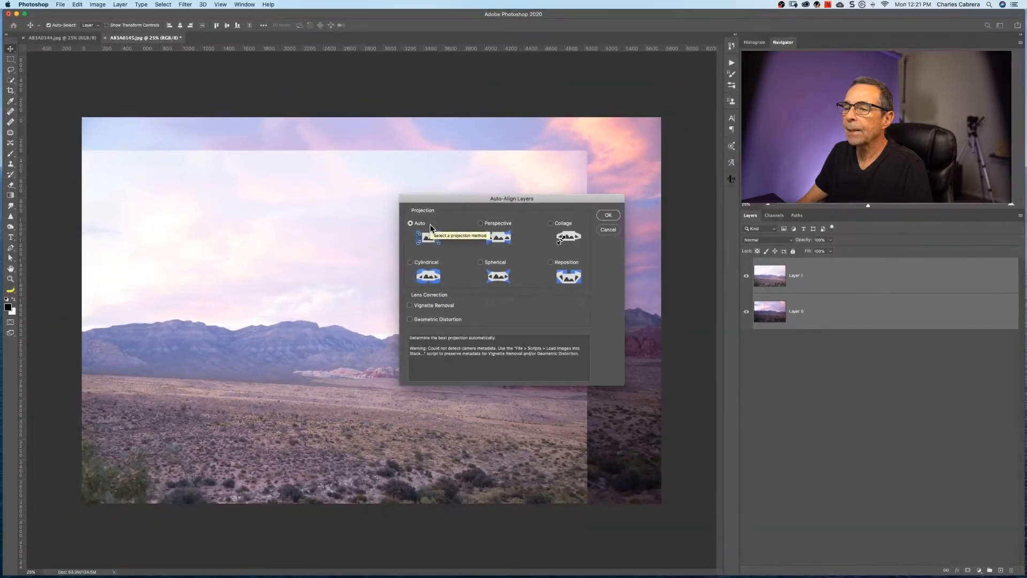
left_click(608, 214)
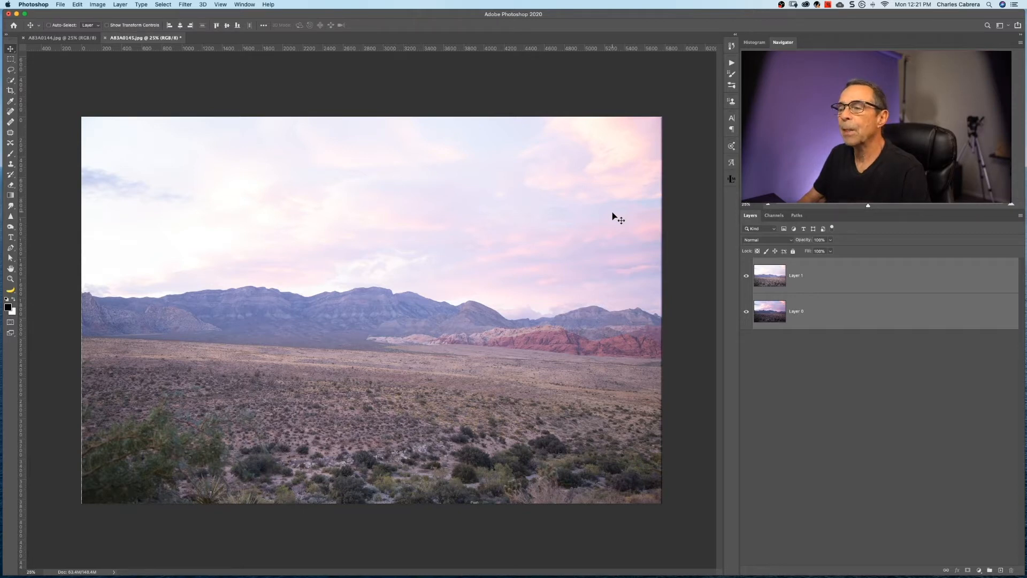
Step: Toggle the visibility of the two aligned layers to compare the dark and bright exposures
left_click(841, 309)
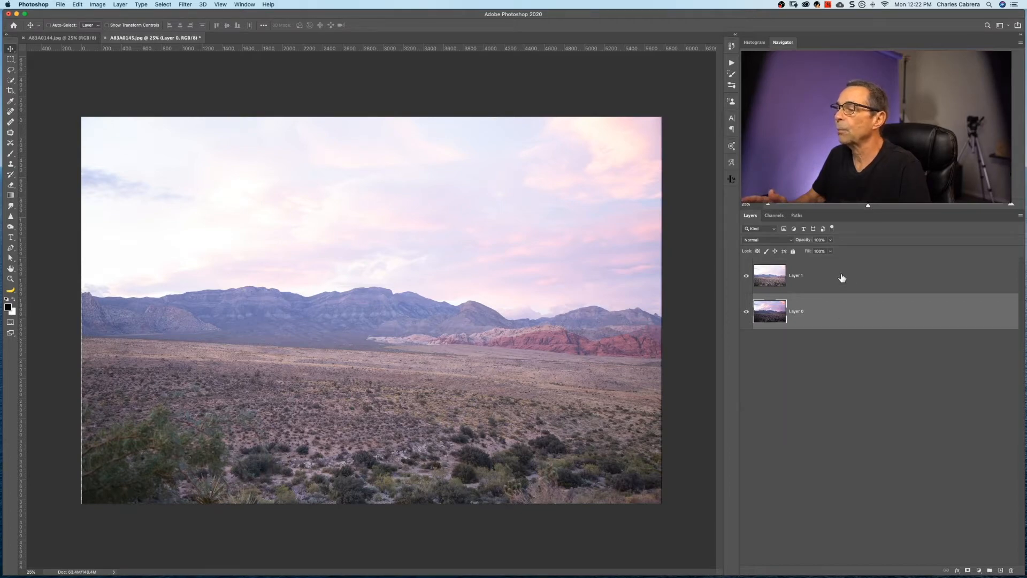
left_click(746, 276)
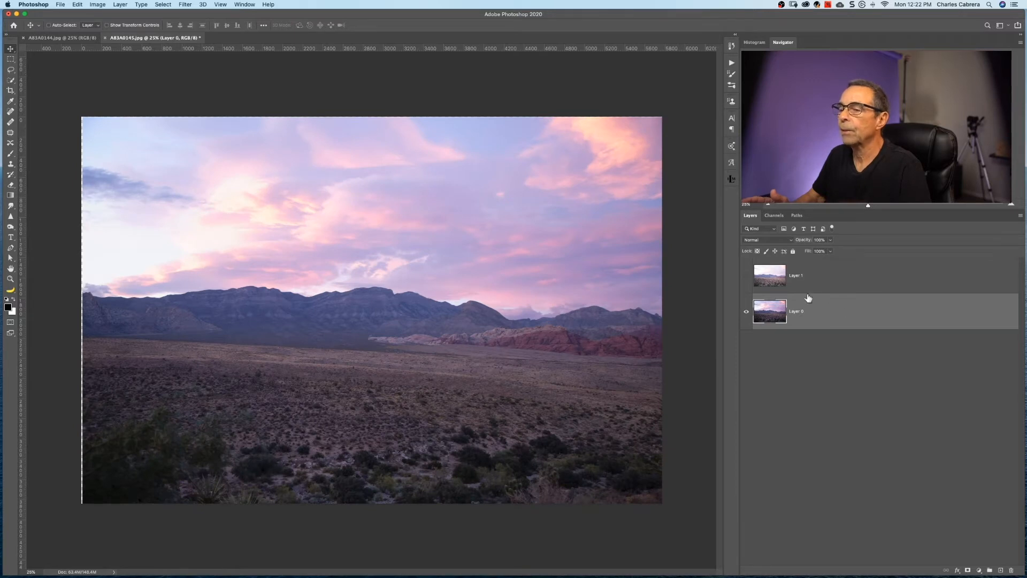
left_click(747, 275)
left_click(746, 312)
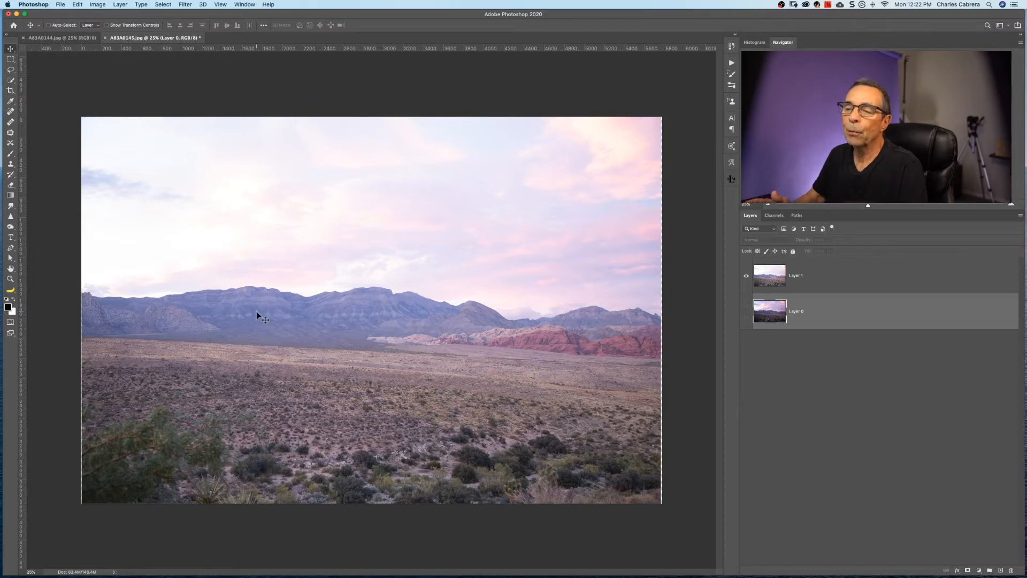
Step: Move the bright Layer 1 beneath the dark Layer 0 and toggle both layers' visibility to check the order
left_click_drag(853, 284, 856, 317)
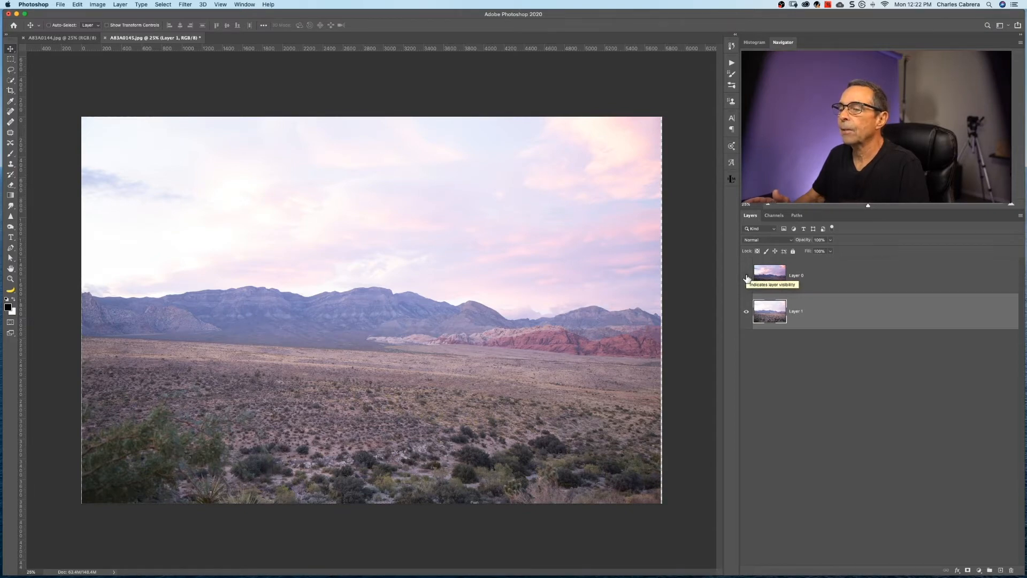
left_click(747, 276)
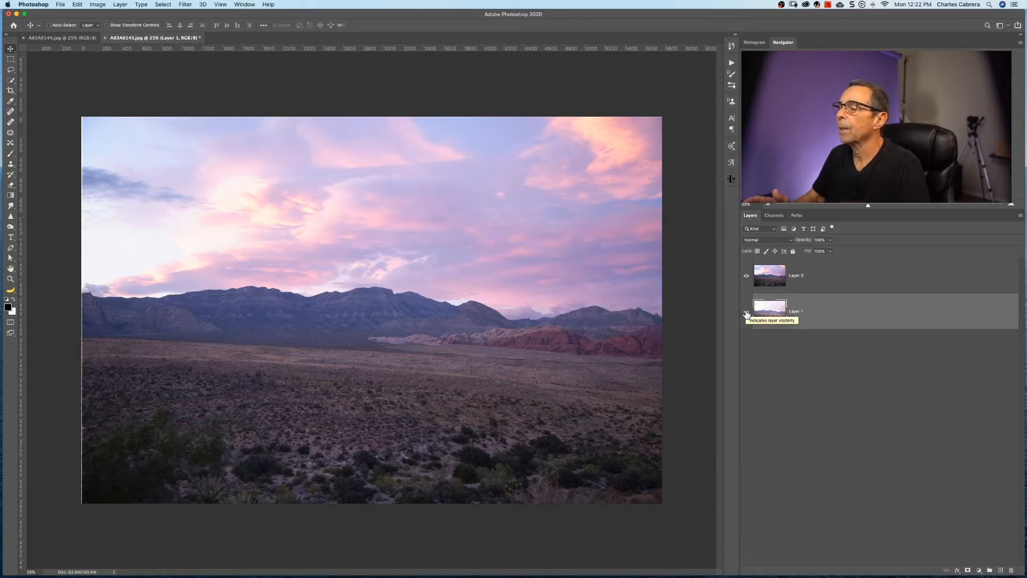
left_click(747, 314)
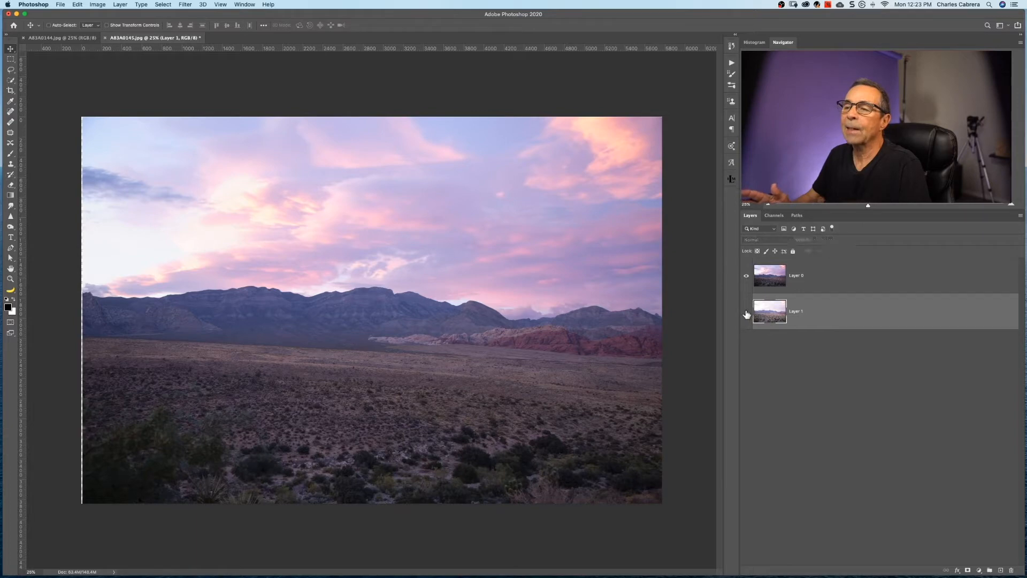
left_click(748, 277)
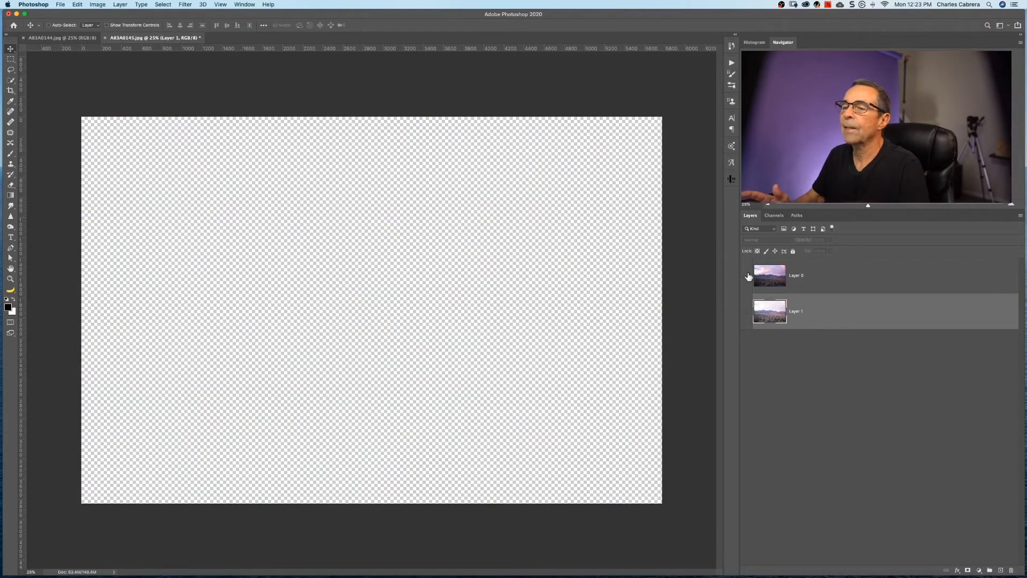
left_click(746, 313)
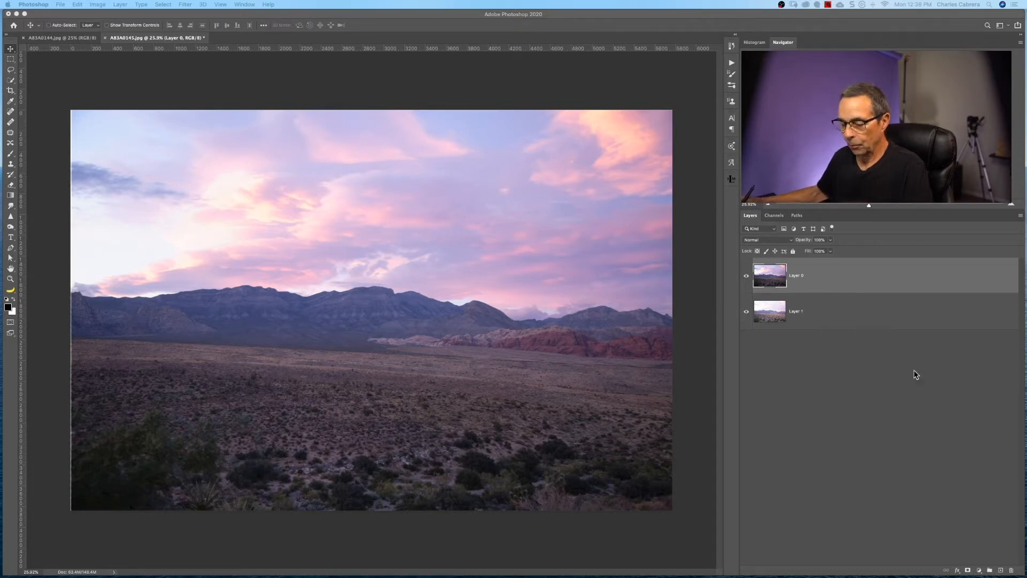
Step: Add a black, hide-all layer mask to Layer 0 and hide that layer
left_click(968, 571, "alt")
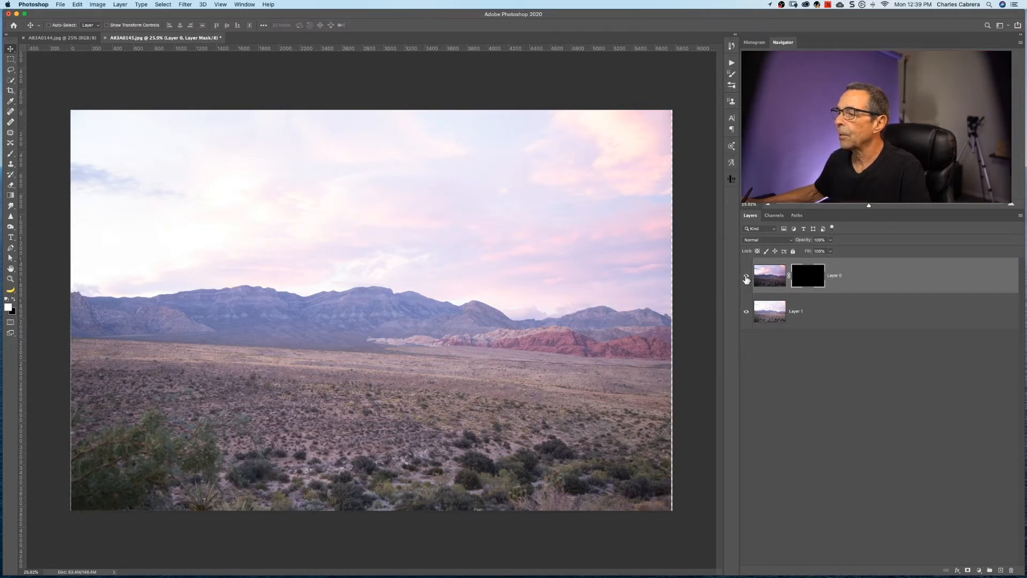
left_click(746, 277)
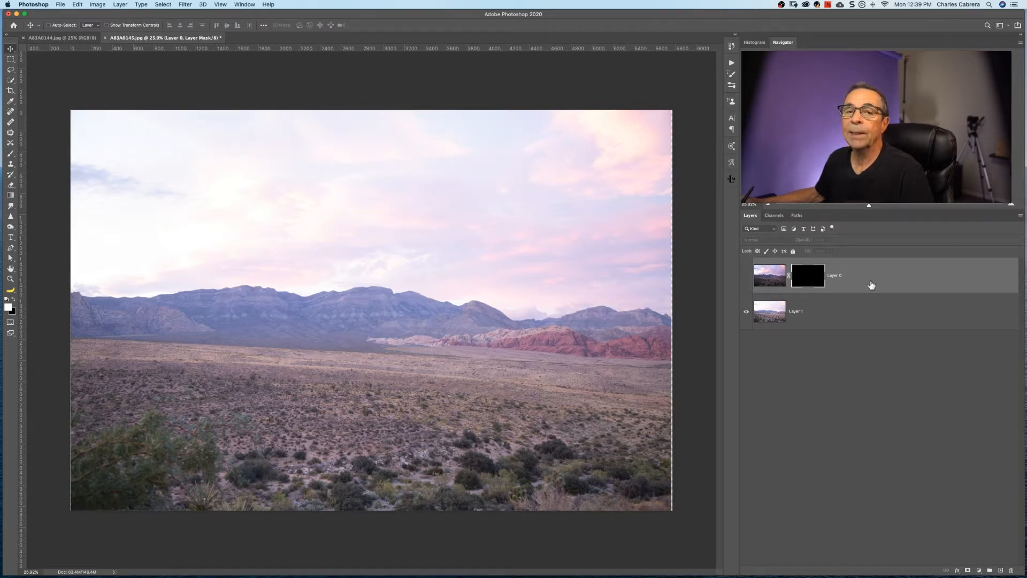
Step: Generate luminosity masks from Layer 1 by running the Create All Luminosity Masks action
left_click(856, 313)
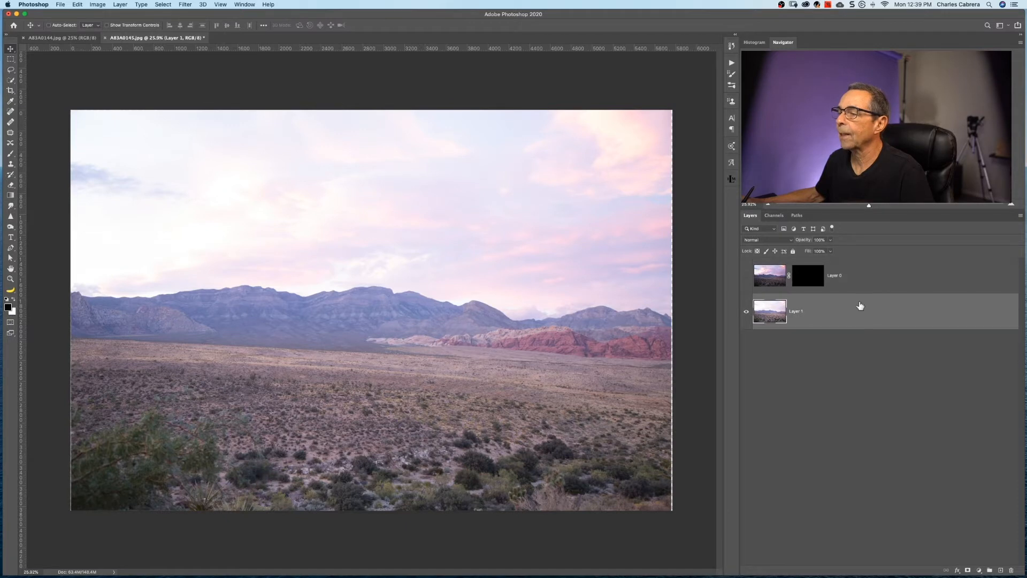
left_click(771, 214)
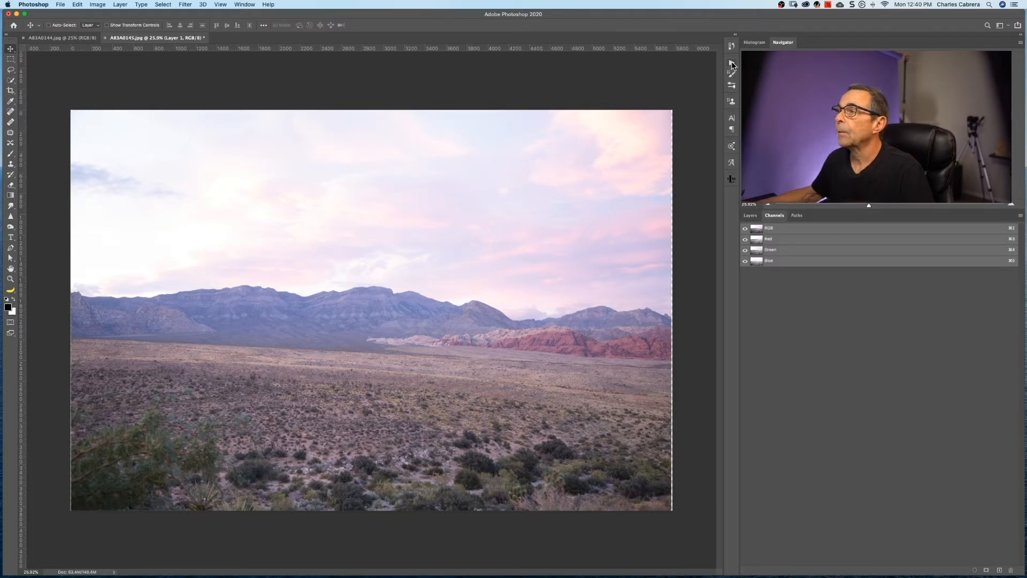
left_click(733, 65)
left_click_drag(720, 72, 720, 127)
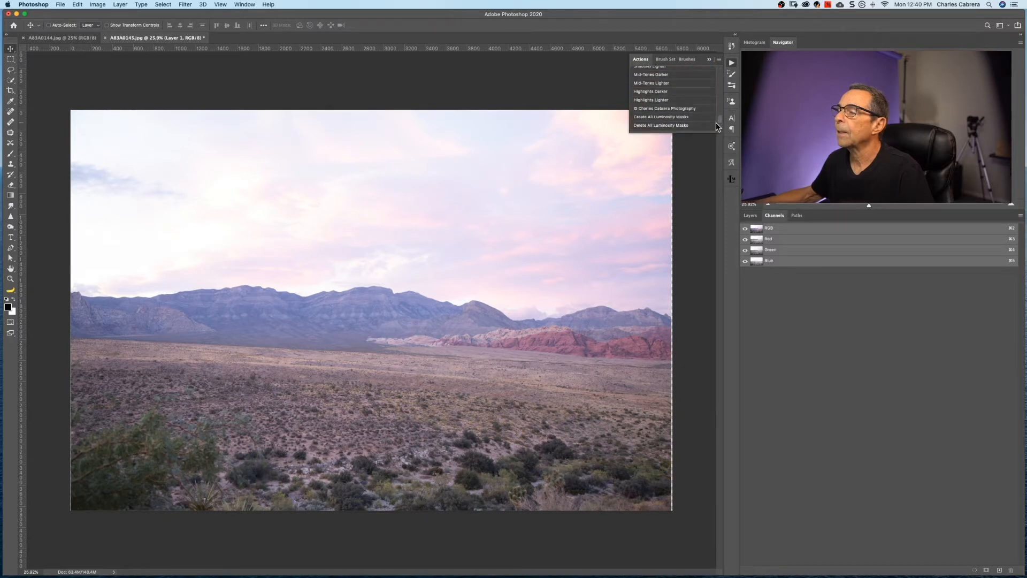
left_click(666, 117)
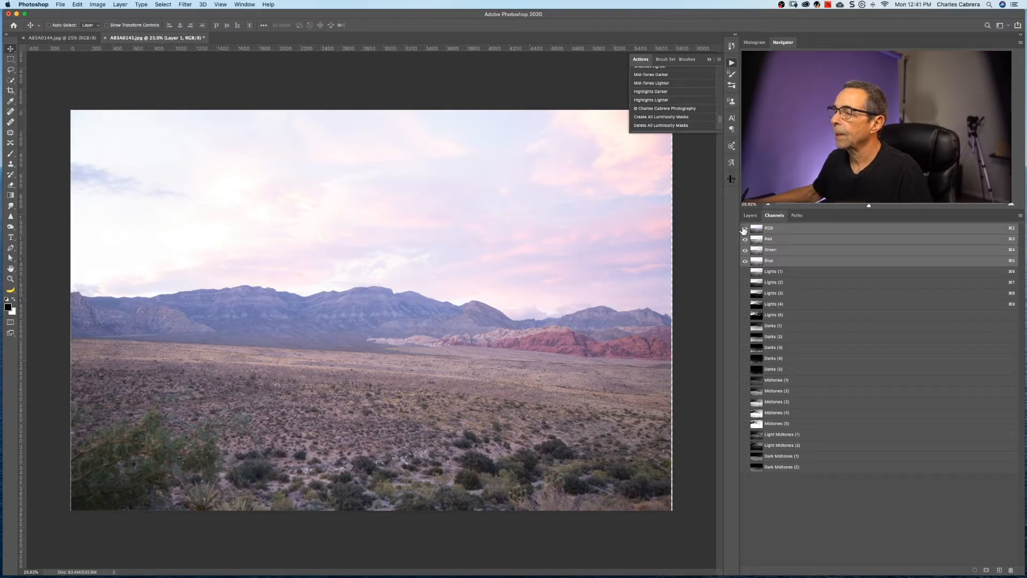
Step: Preview the Lights (2) and Lights (3) channels, load Lights (3) as a selection and return to the RGB layer view
left_click(745, 282)
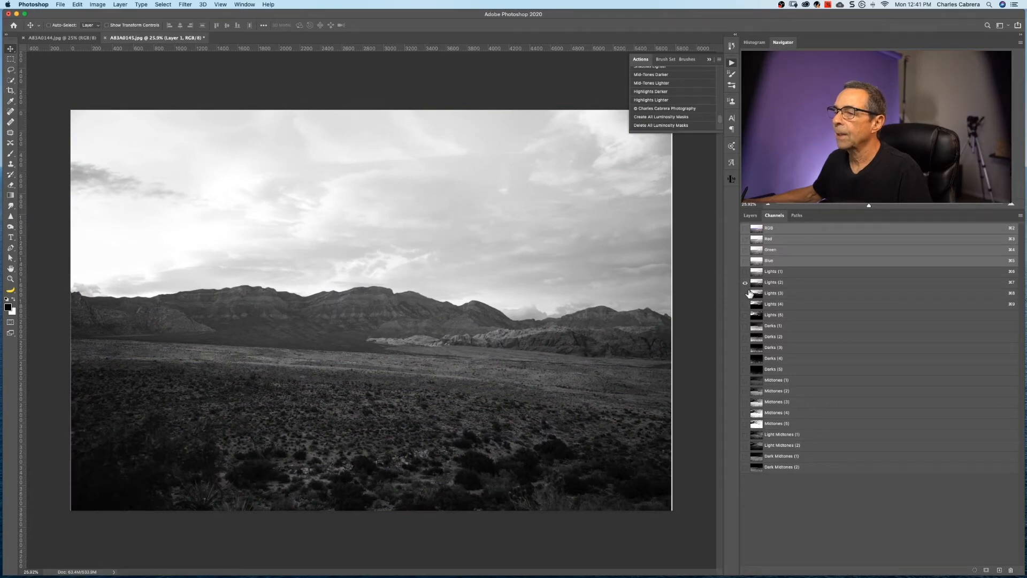
left_click(745, 293)
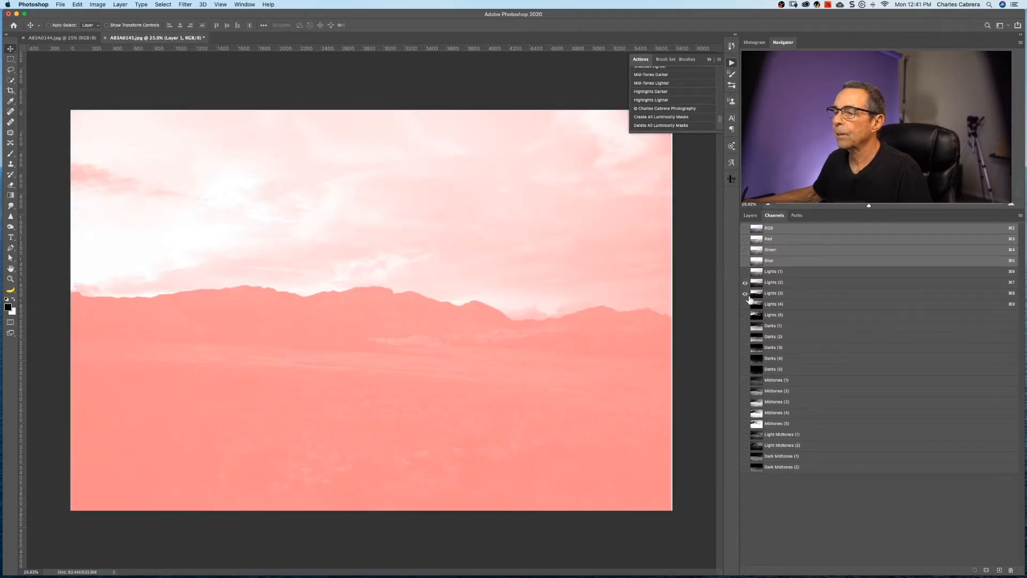
left_click(757, 290)
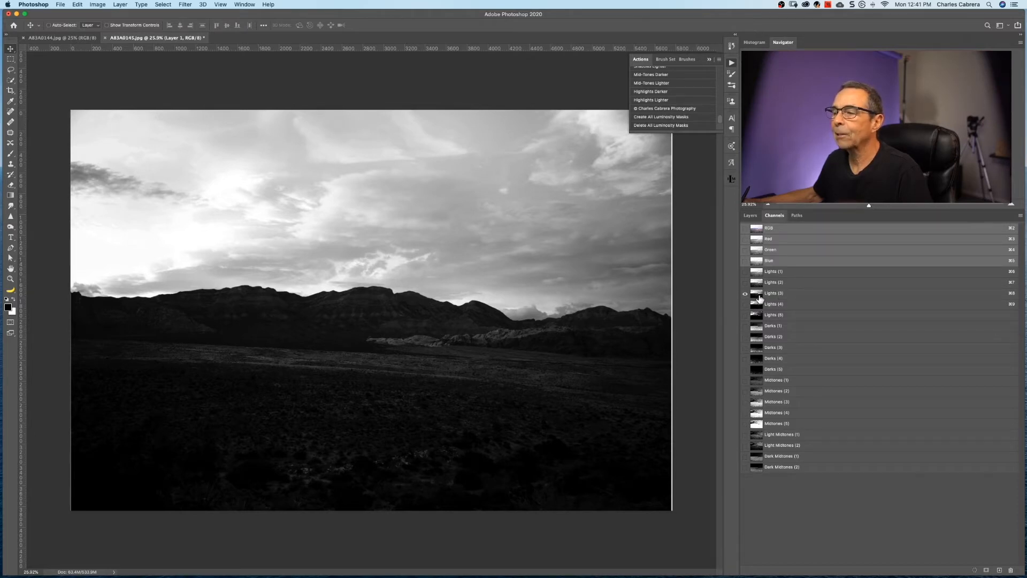
mouse_move(760, 300)
left_mouse_down()
mouse_move(787, 292)
mouse_move(767, 301)
left_mouse_up()
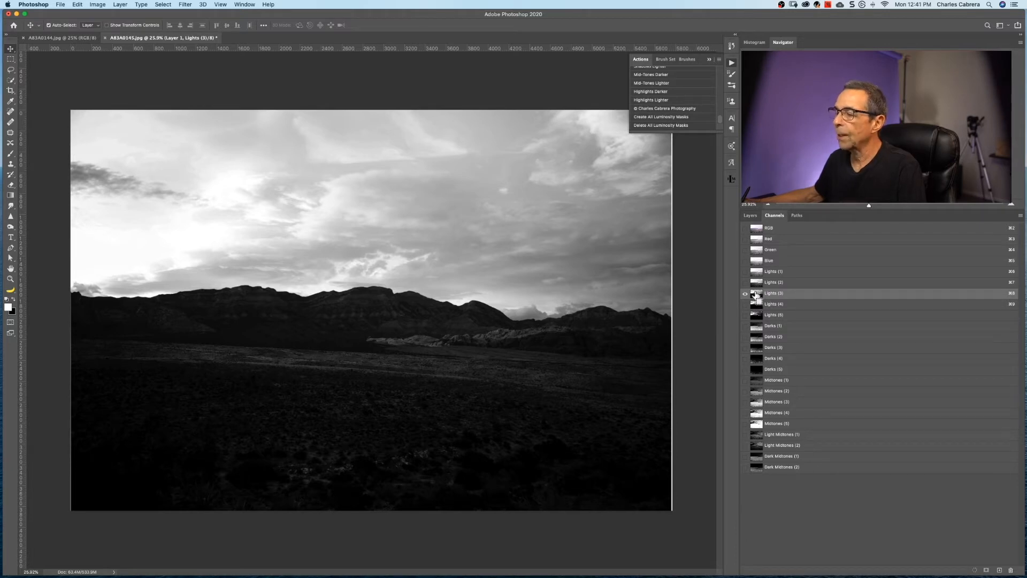
left_click(756, 295, "super")
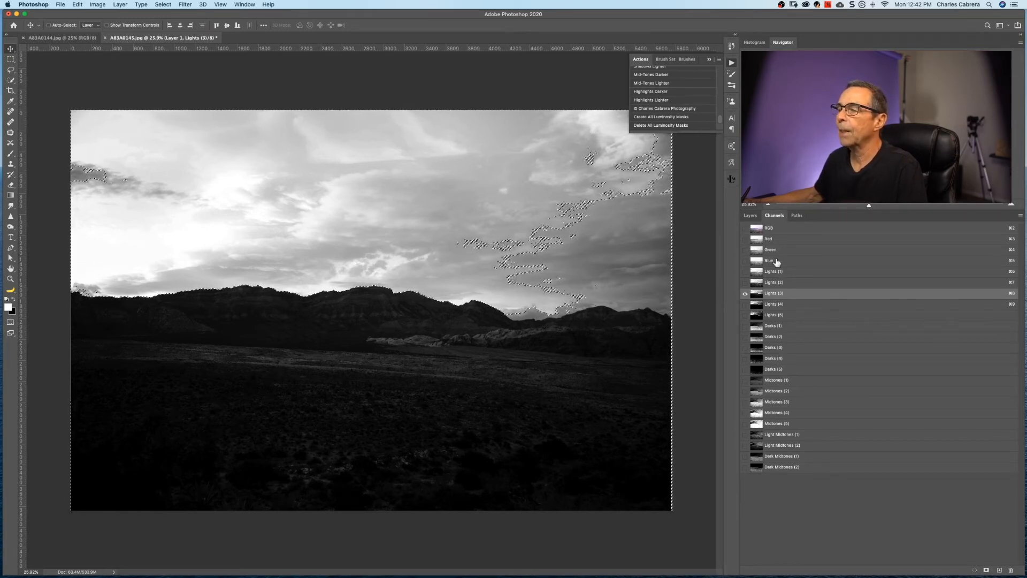
left_click(758, 229)
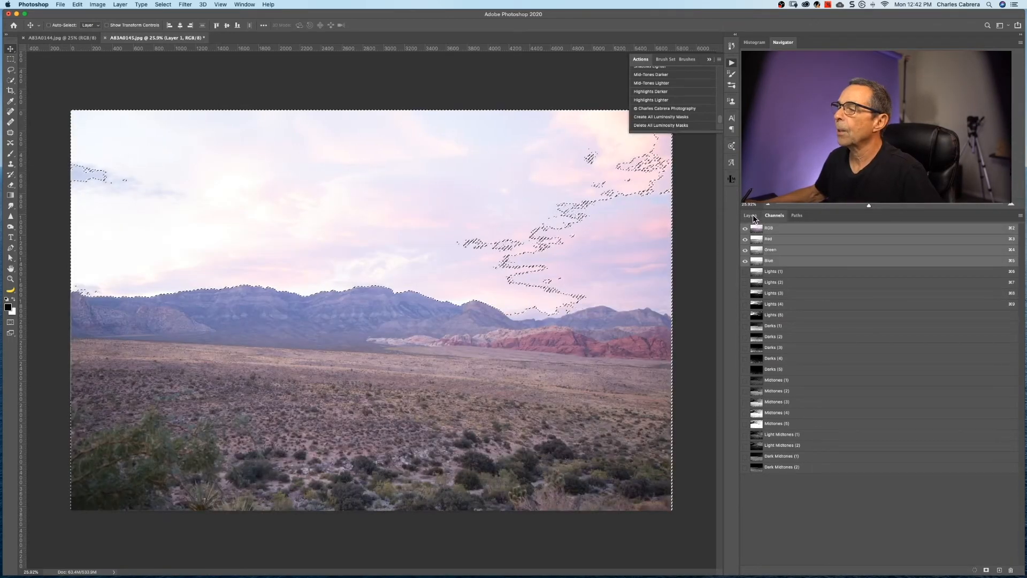
left_click(751, 215)
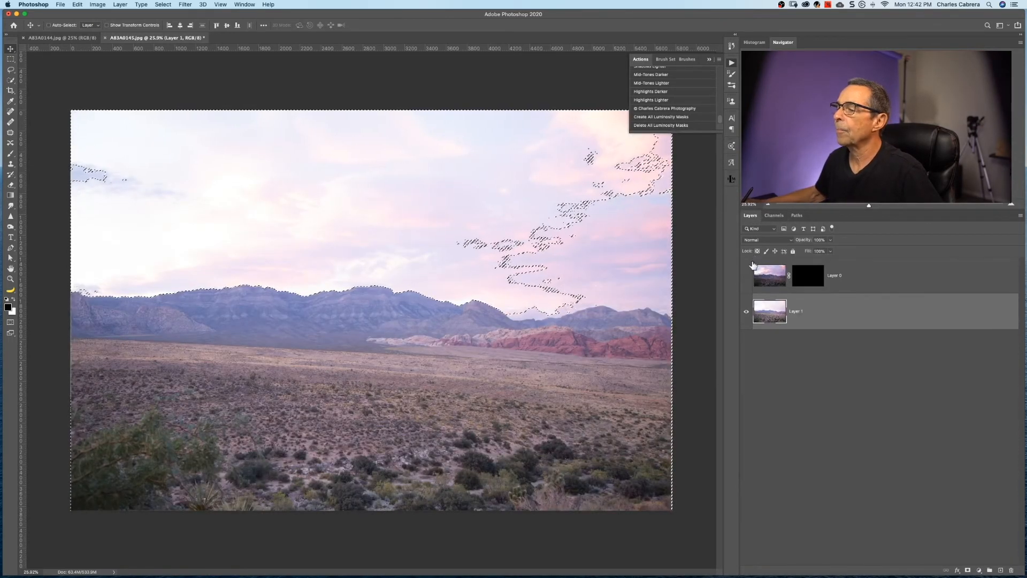
Step: Show Layer 0, paint white on its mask across the sky with an enlarged brush through the Lights (3) selection, and deselect
left_click(746, 276)
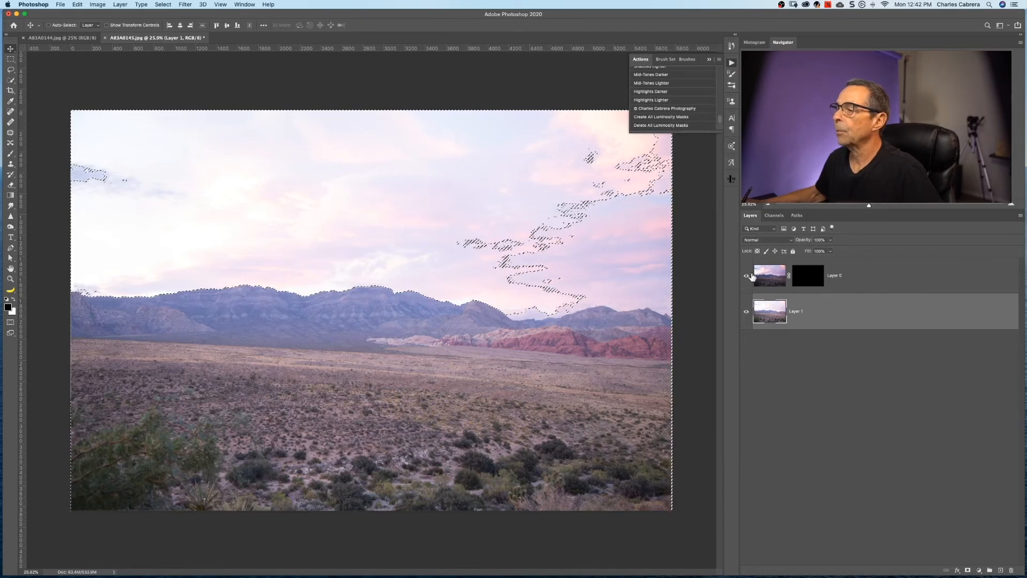
left_click(816, 277)
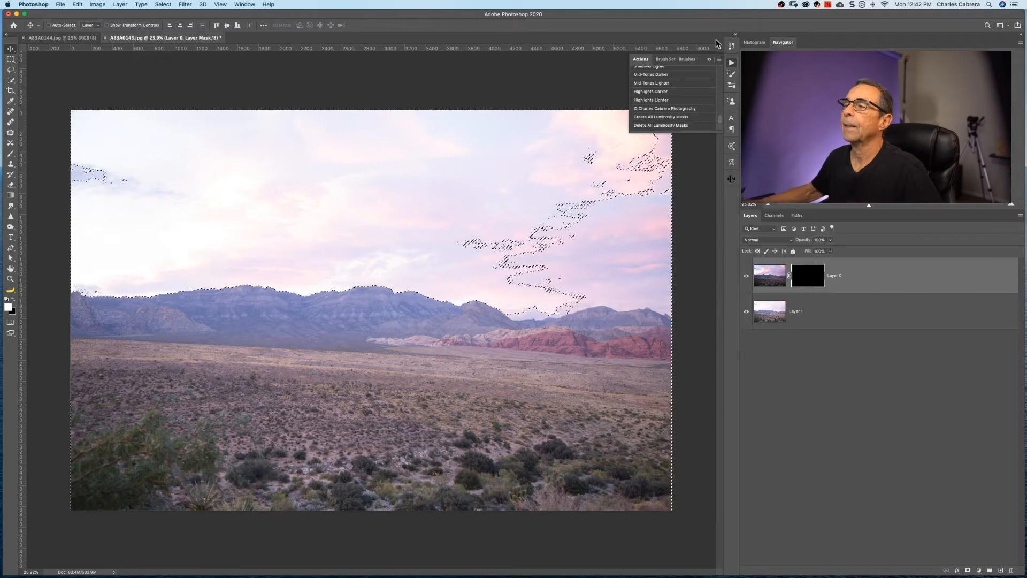
left_click(709, 61)
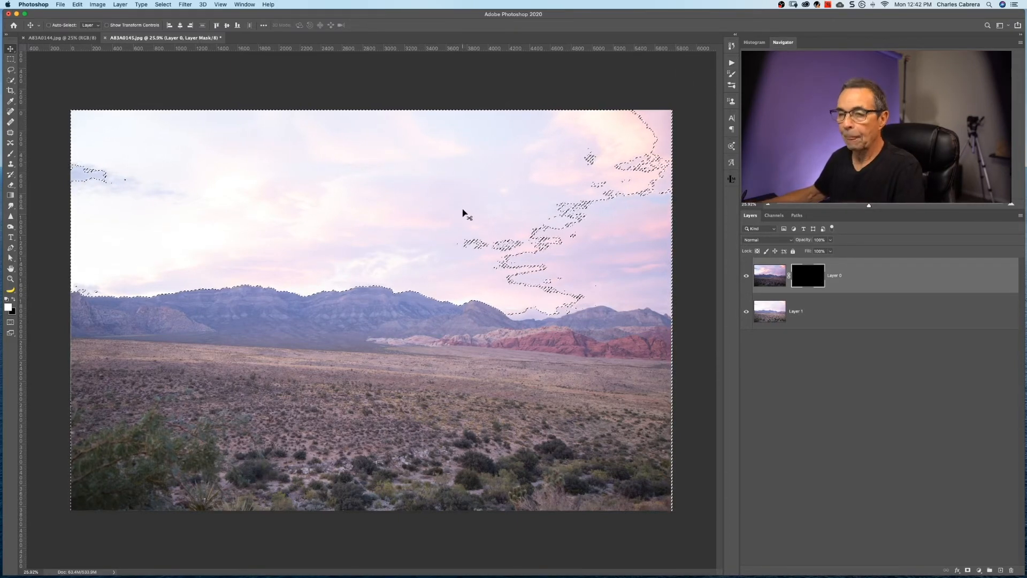
key("b")
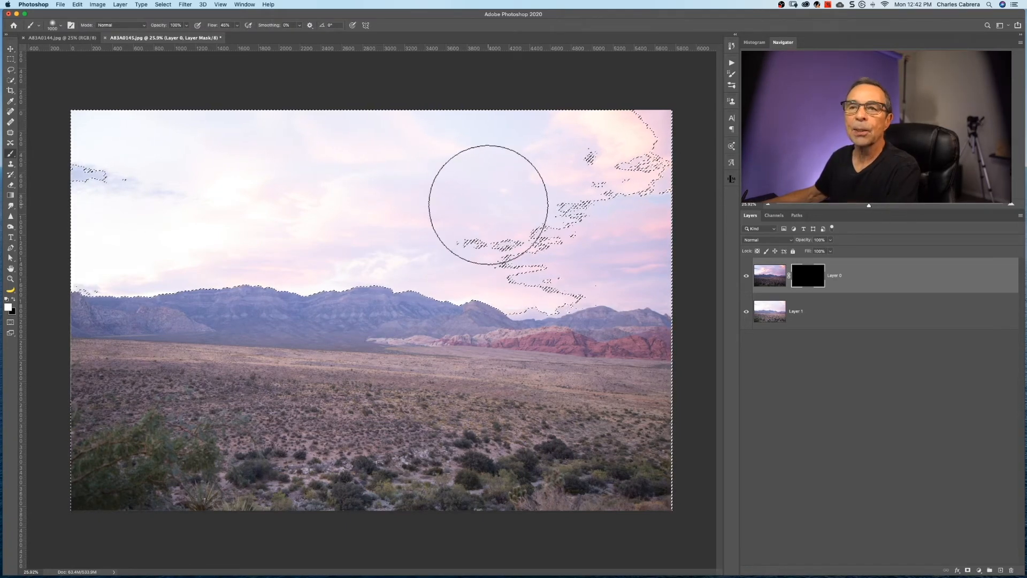
key("bracketright")
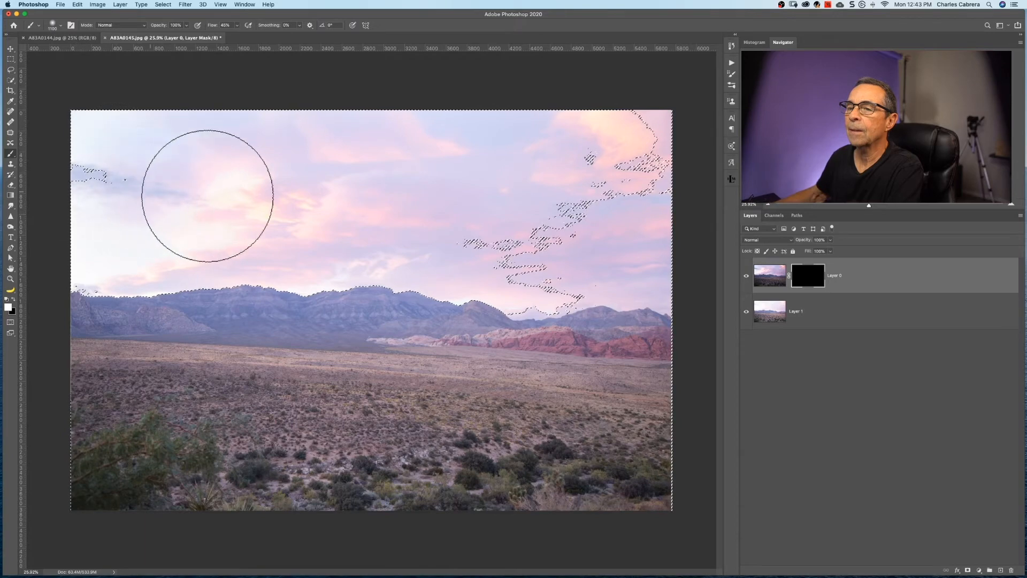
mouse_move(632, 249)
left_mouse_down()
mouse_move(586, 260)
mouse_move(238, 221)
mouse_move(95, 232)
left_mouse_up()
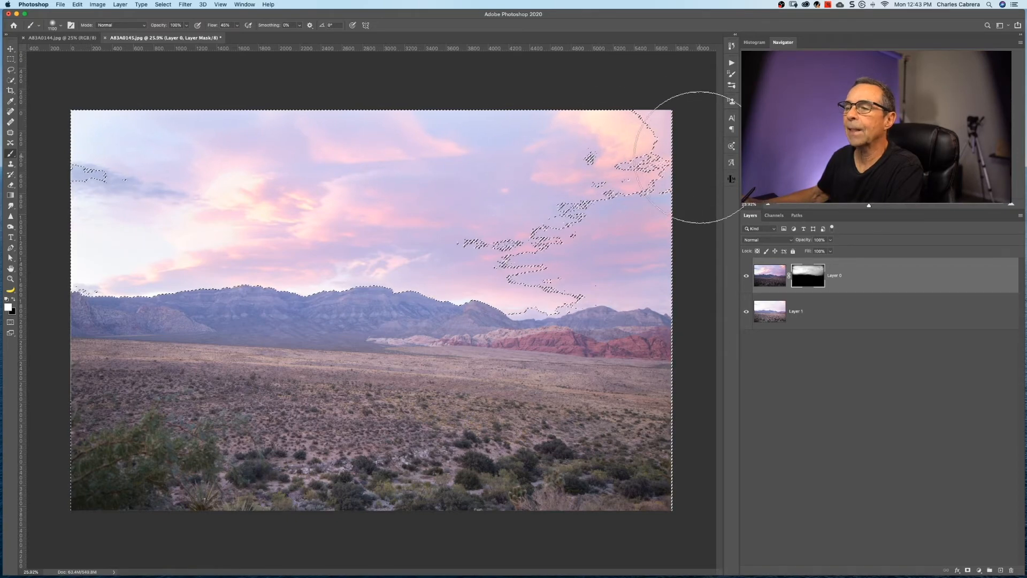
left_click(638, 151)
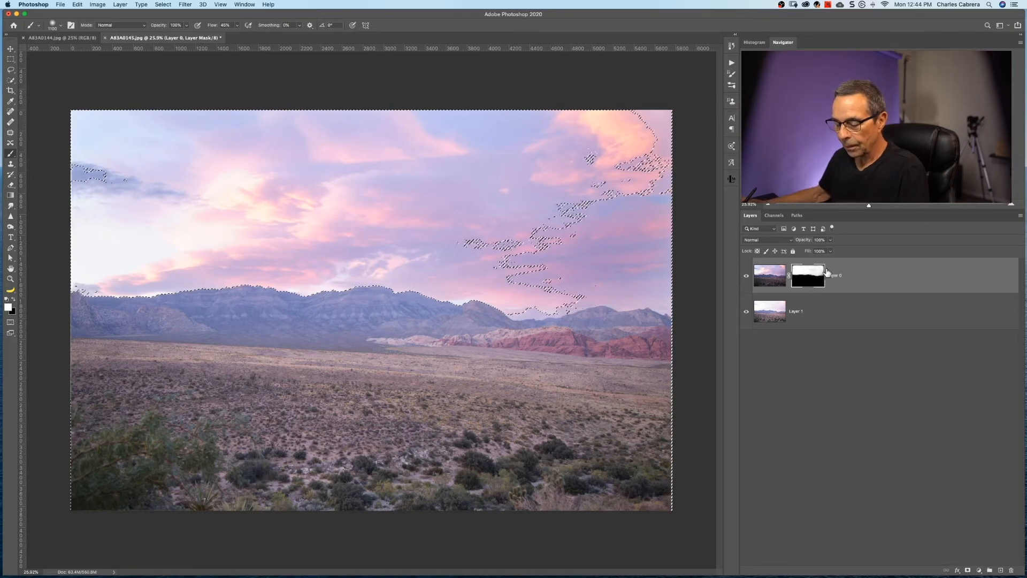
key("super+d")
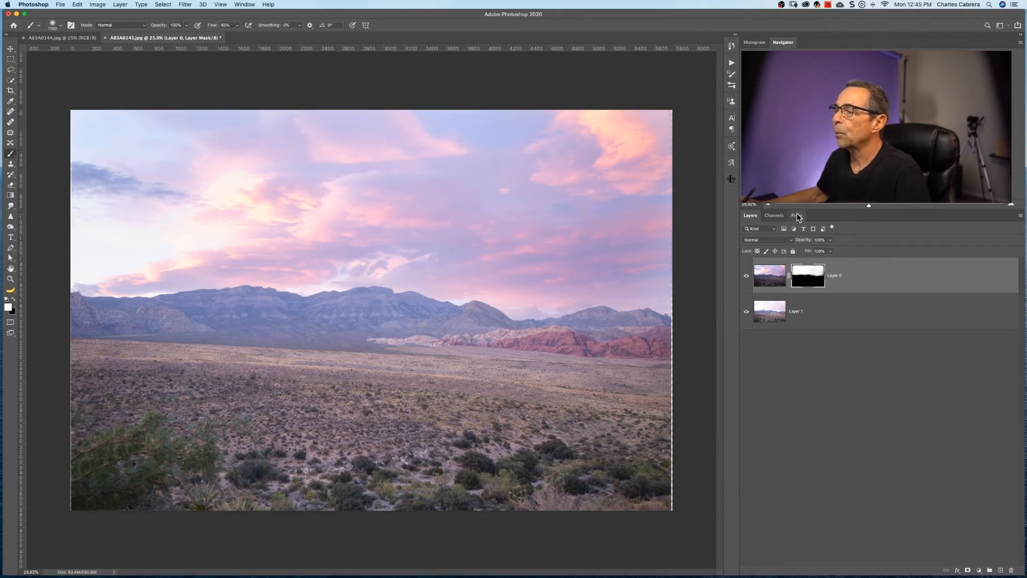
Step: Preview the Midtones (2) and Midtones (3) channels, load Midtones (3) as a selection and return to the RGB layer view
left_click(782, 215)
left_click_drag(745, 229, 746, 262)
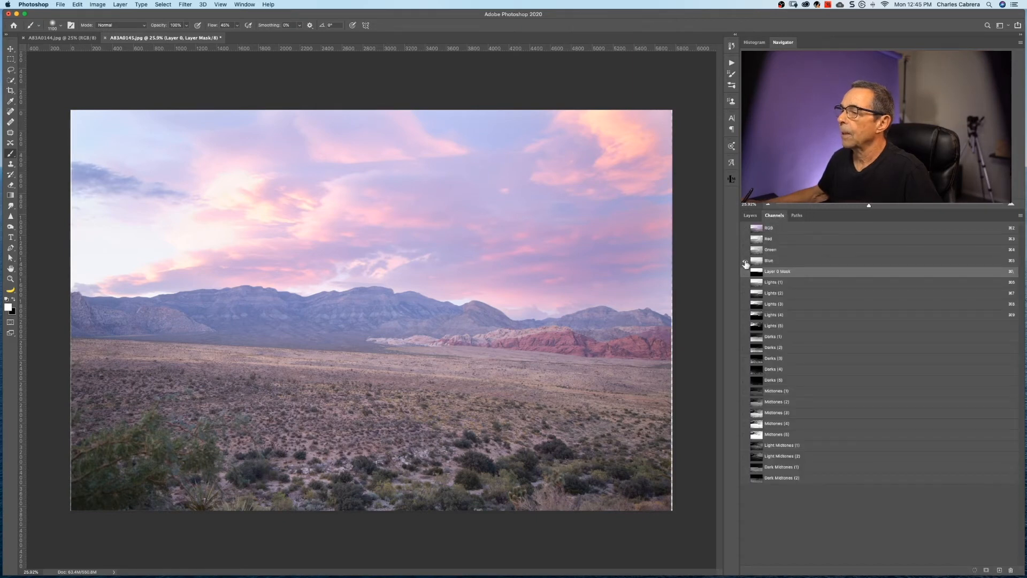
left_click(746, 403)
left_click(745, 413)
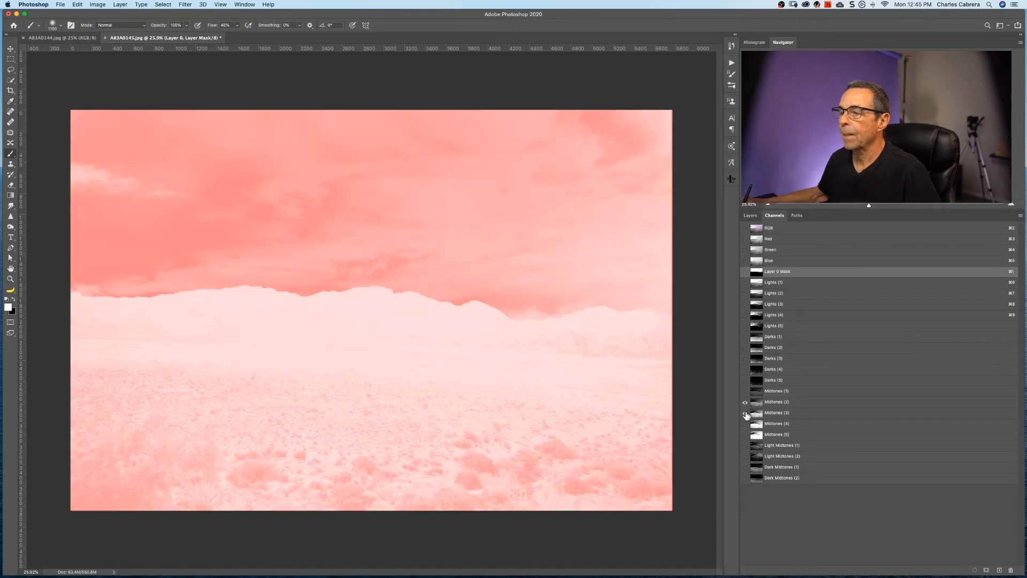
left_click(746, 405)
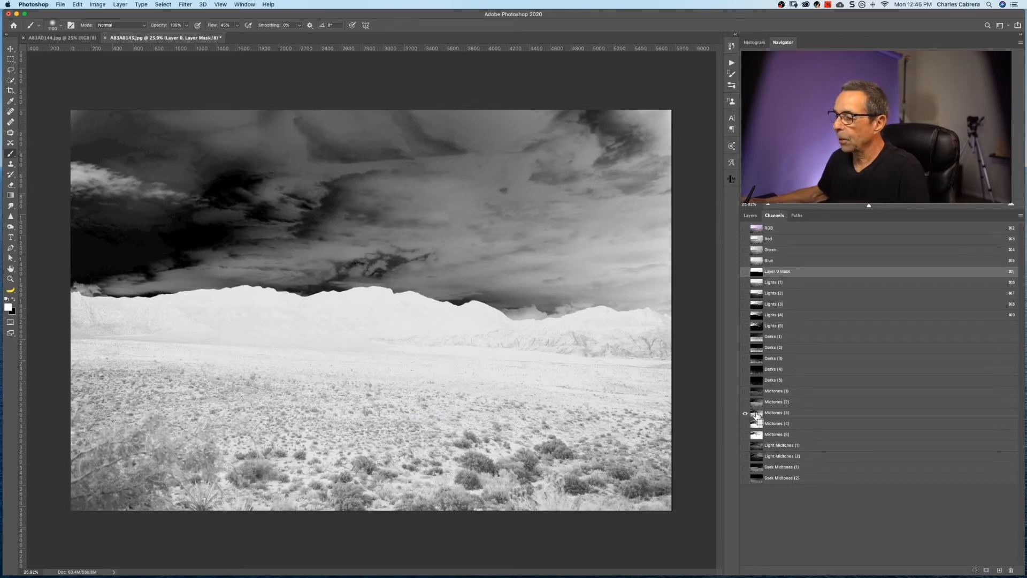
left_click(756, 415, "super")
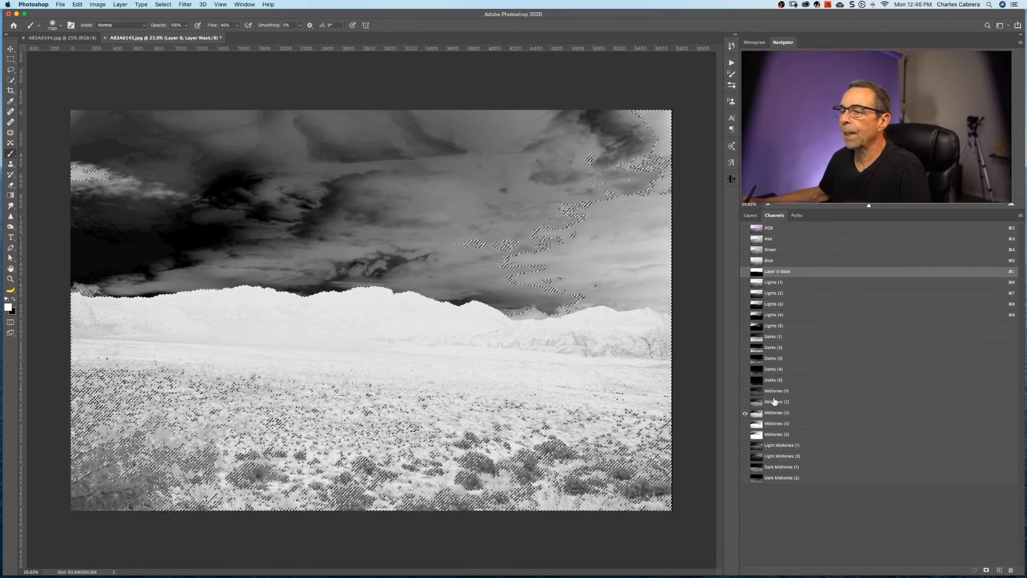
left_click(758, 230)
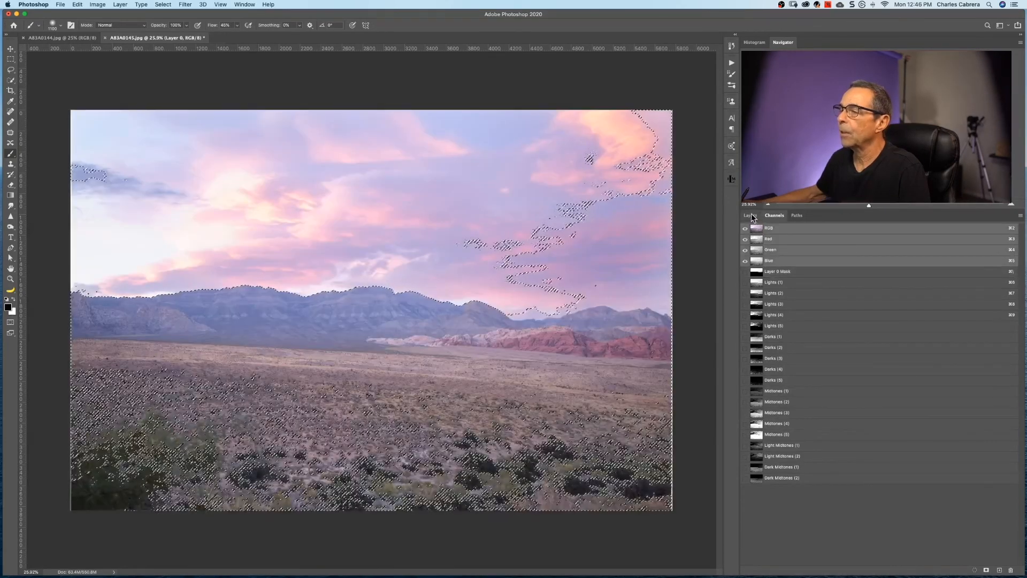
left_click(759, 216)
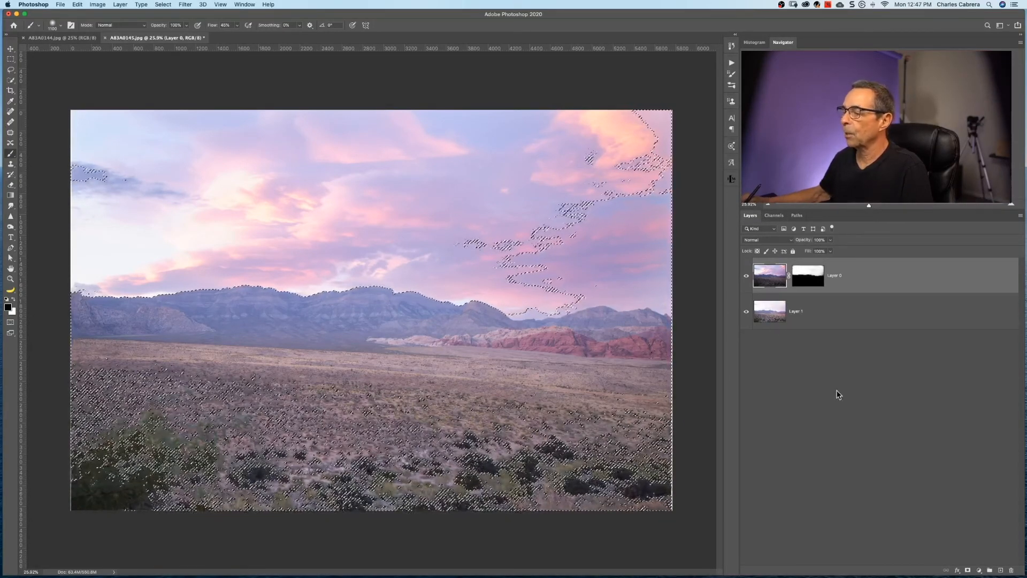
Step: Add a Curves adjustment layer masked by the selection, with an S-curve through about 87/52 and 193/201 and the Luminosity blend mode
left_click(978, 572)
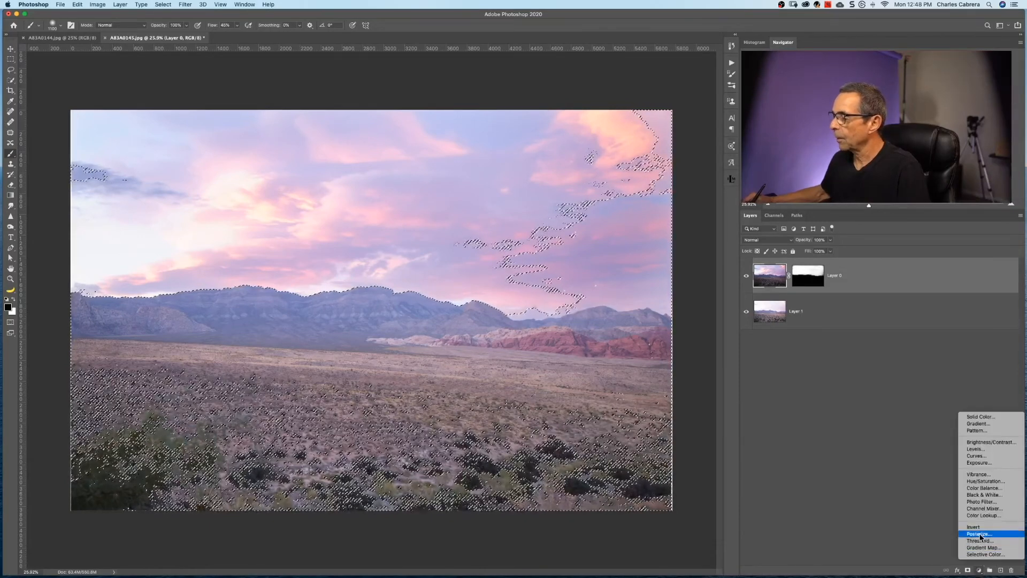
left_click(980, 455)
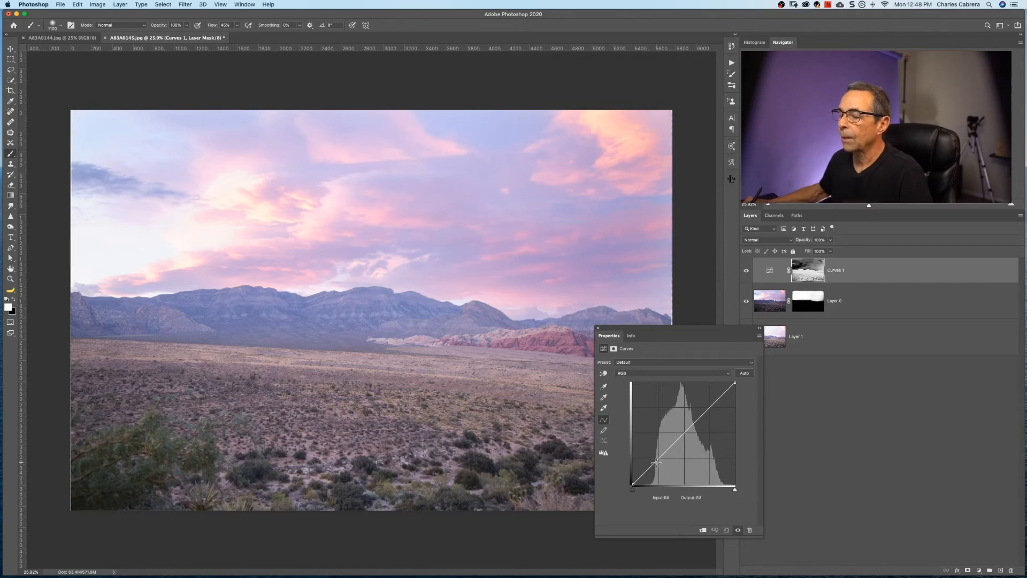
left_click_drag(657, 461, 659, 463)
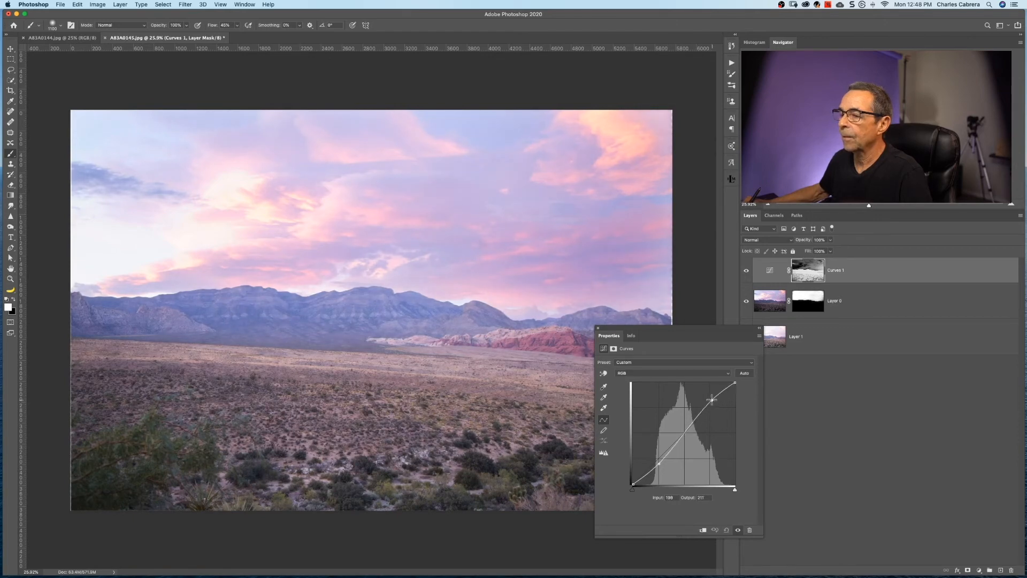
left_click_drag(714, 403, 714, 403)
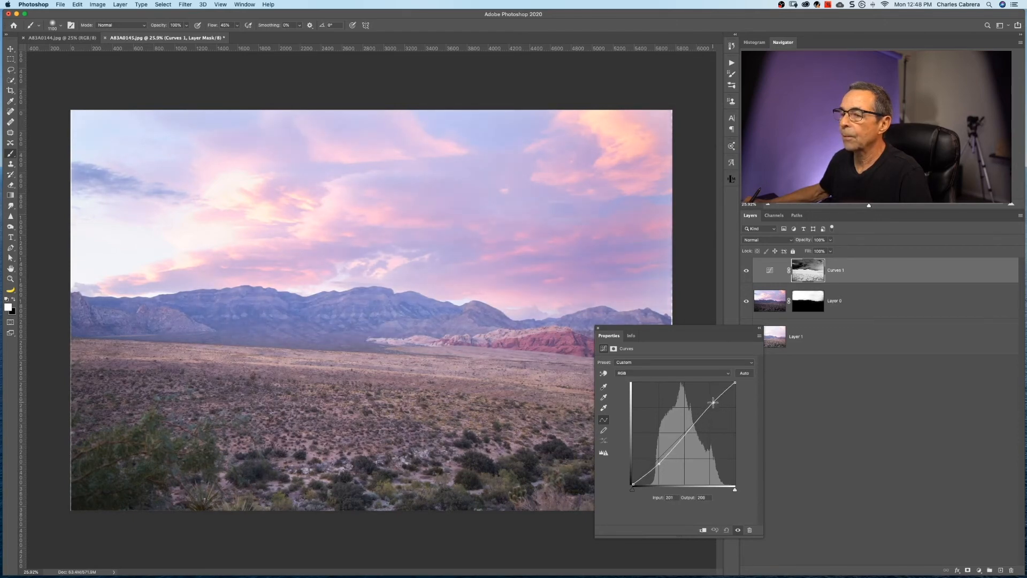
left_click_drag(659, 463, 668, 464)
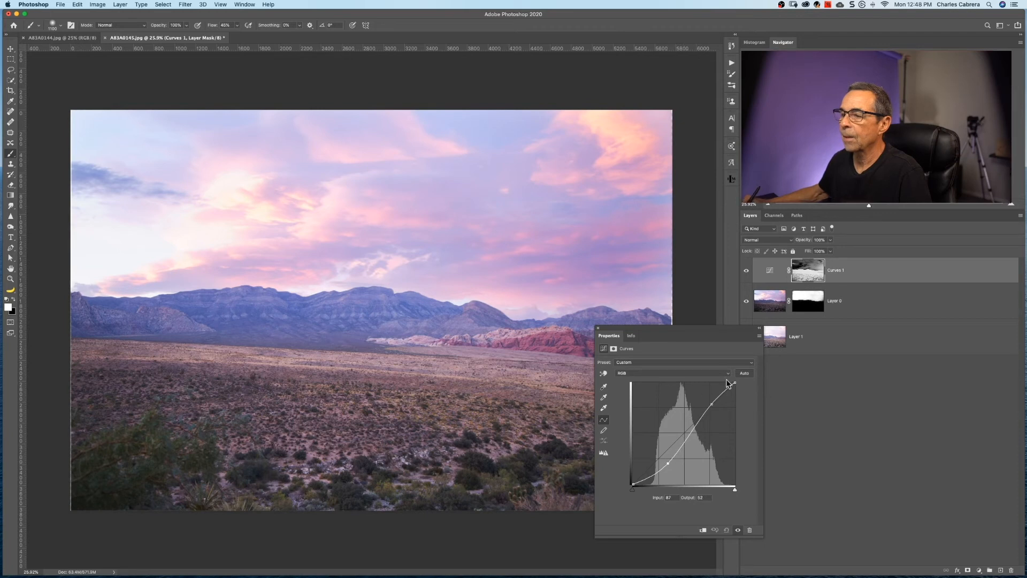
left_click_drag(712, 405, 710, 403)
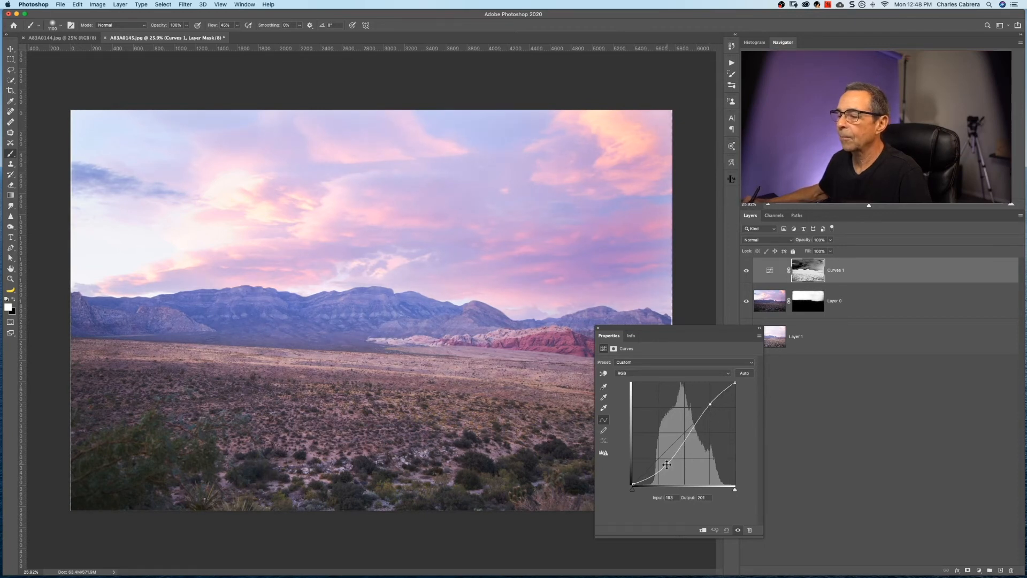
left_click(599, 328)
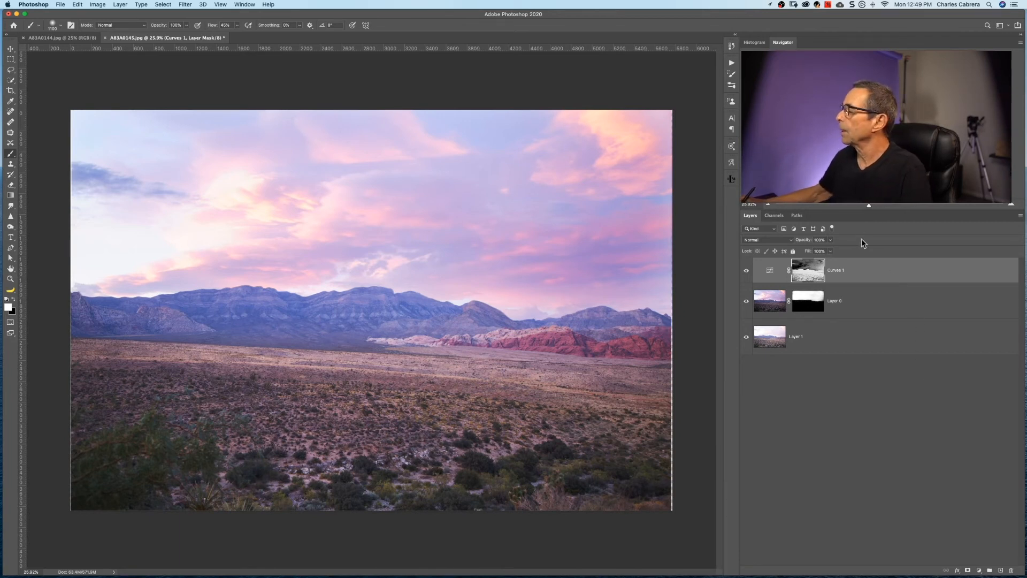
left_click(769, 239)
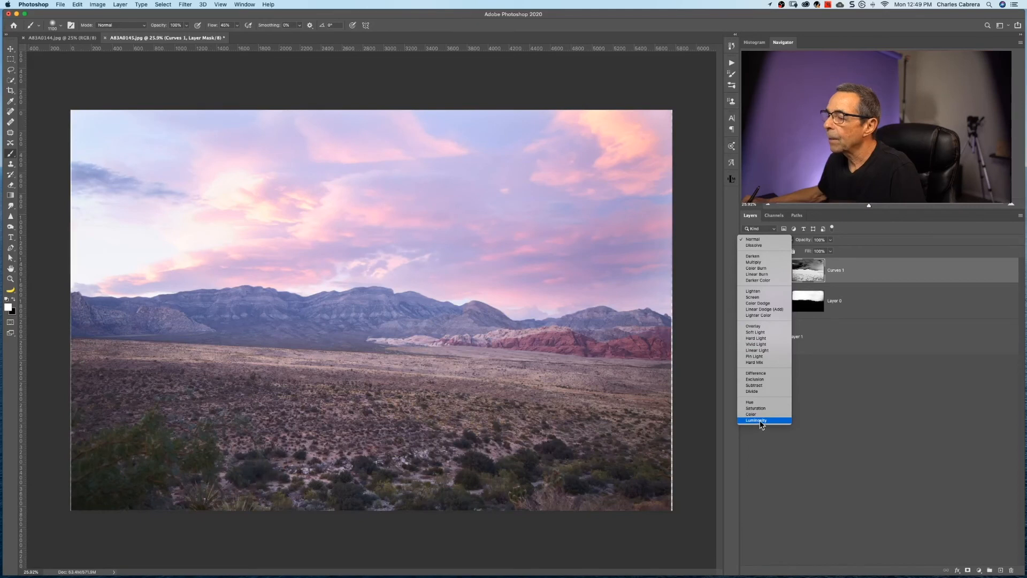
left_click(757, 421)
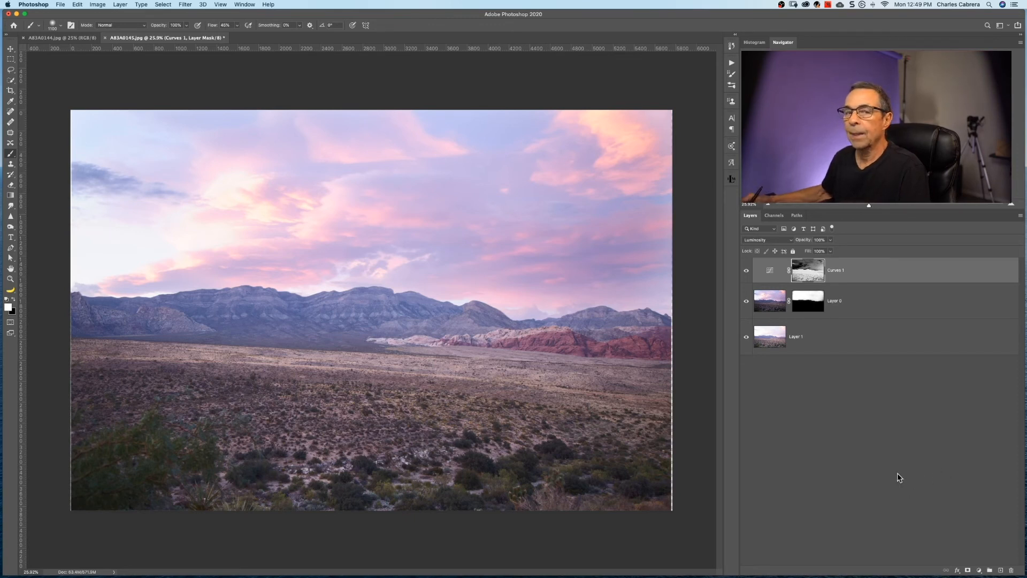
Step: Add a Levels adjustment layer on top and replace its mask with a copy of Layer 0's sky mask
left_click(979, 570)
left_click(980, 570)
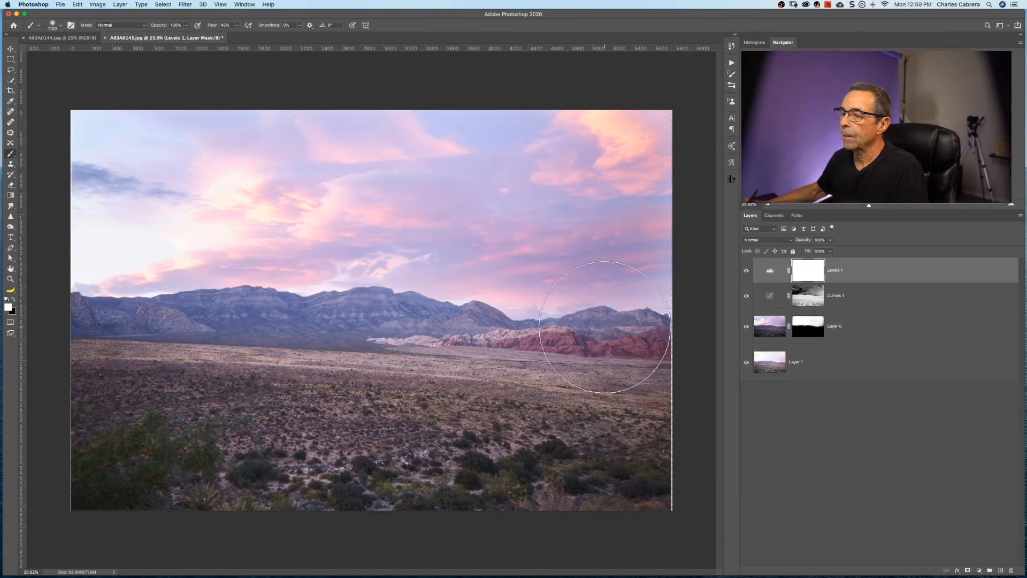
left_click(810, 328)
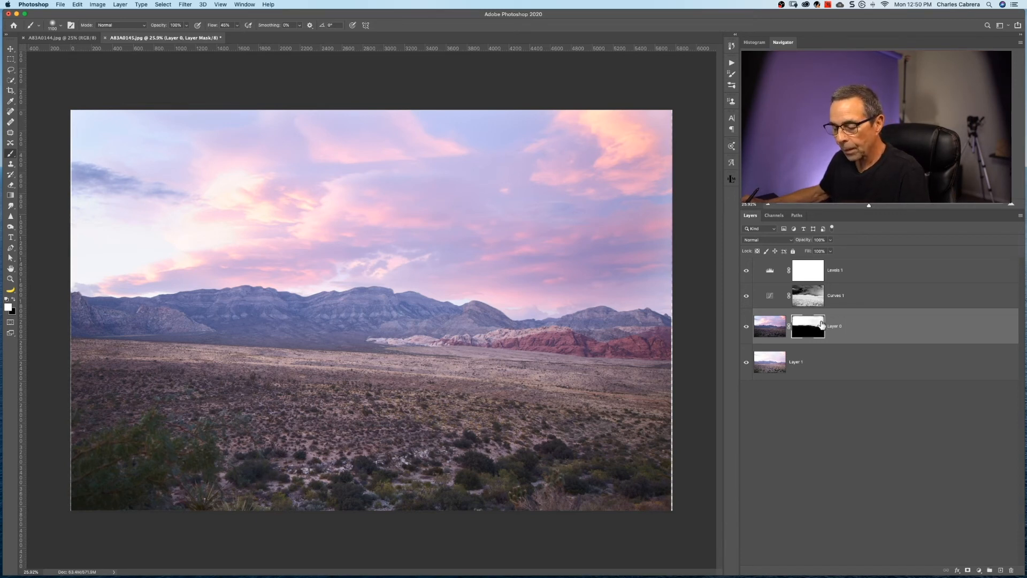
left_click_drag(823, 326, 810, 271)
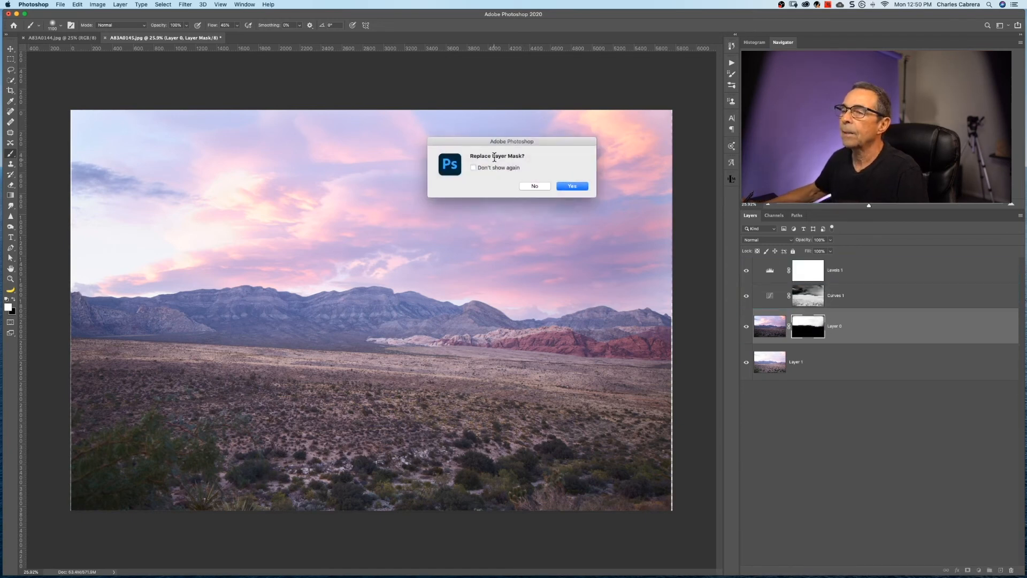
left_click(580, 186)
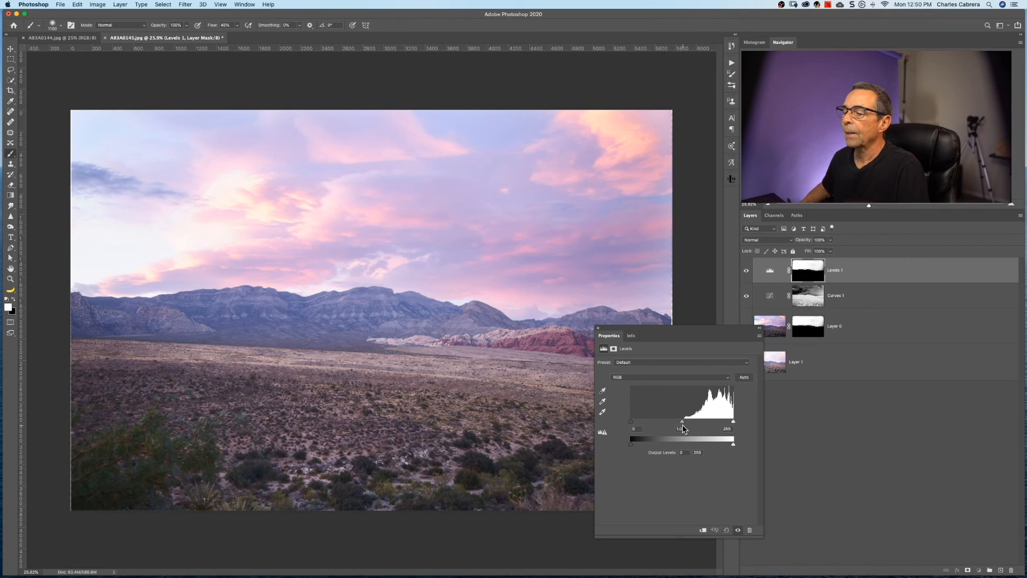
Step: Deepen the sky in the Levels adjustment with input black at about 34, midtones at 0.73 and output white at 248
left_click_drag(685, 421, 630, 421)
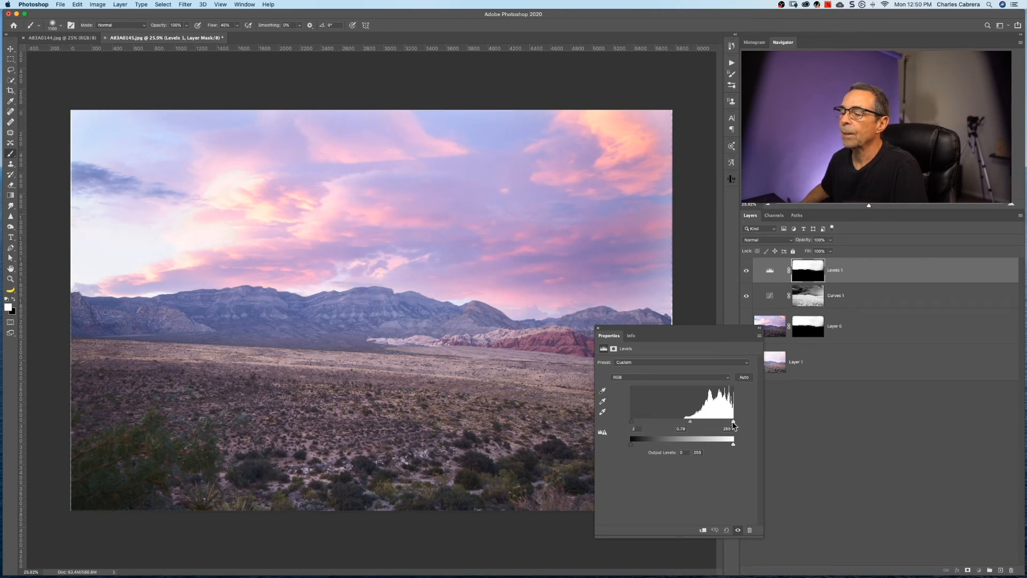
mouse_move(733, 423)
left_mouse_down()
mouse_move(729, 444)
mouse_move(738, 443)
left_mouse_up()
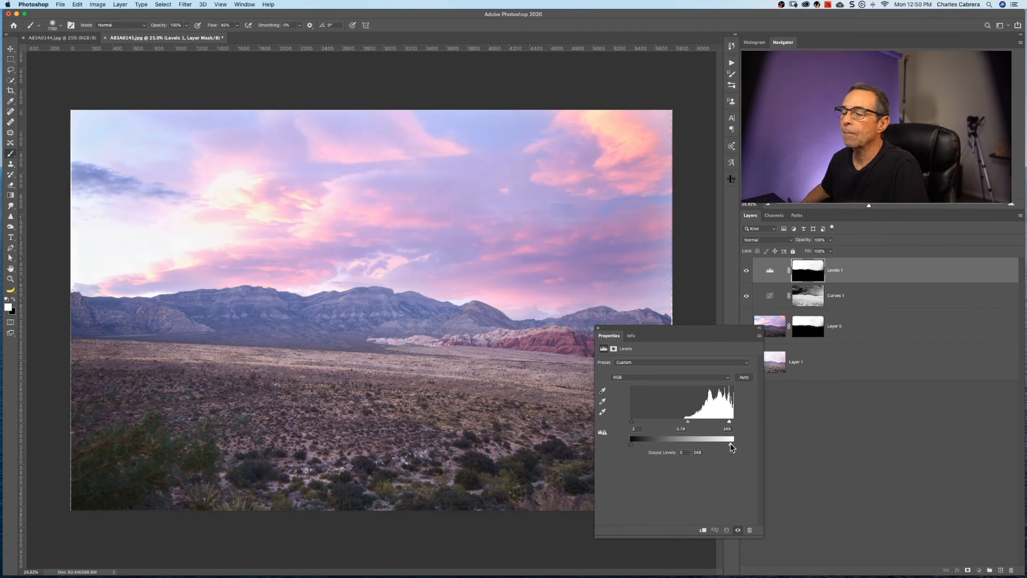
left_click_drag(630, 445, 632, 445)
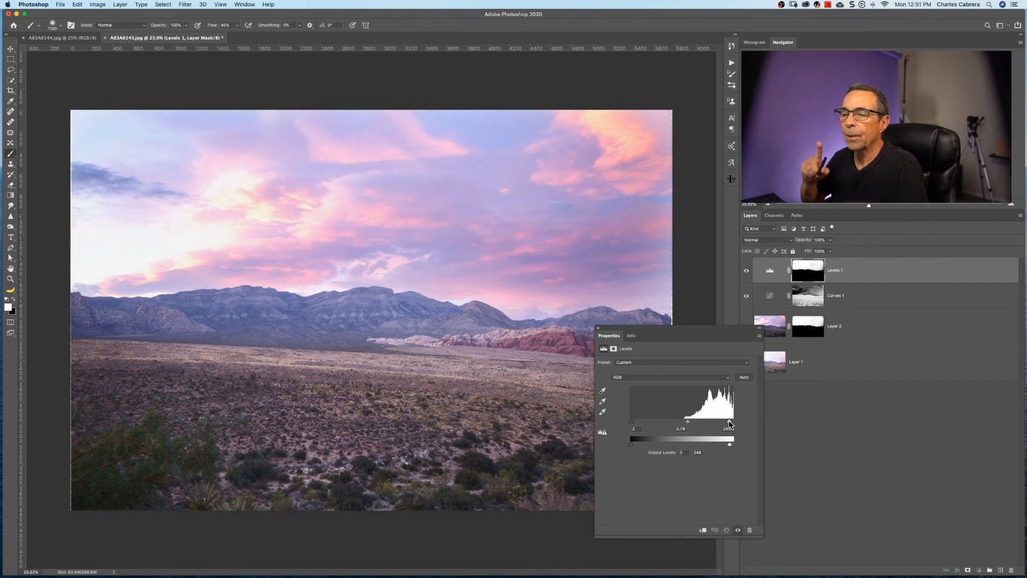
left_click_drag(725, 421, 694, 426)
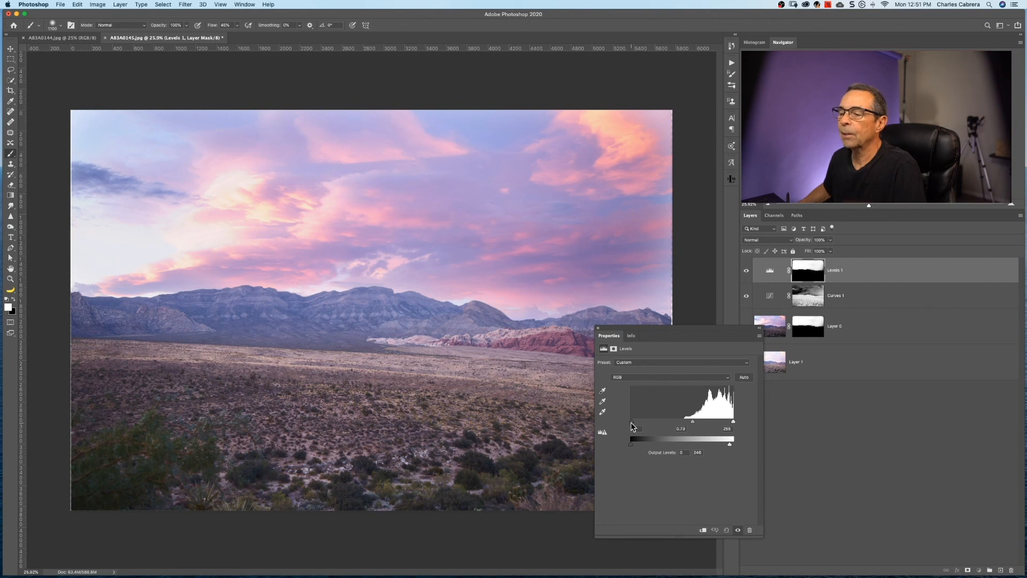
left_click_drag(634, 423, 644, 424)
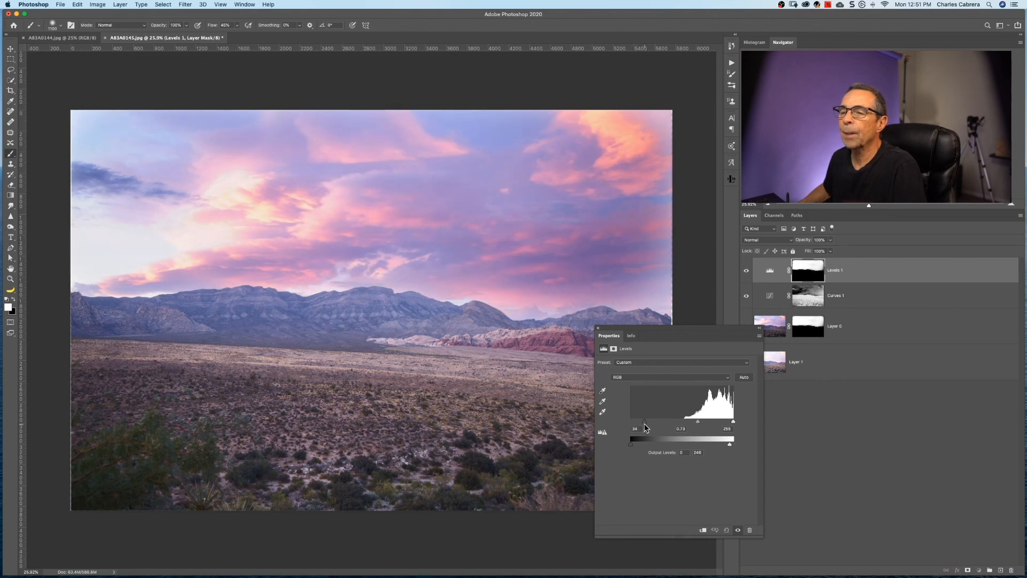